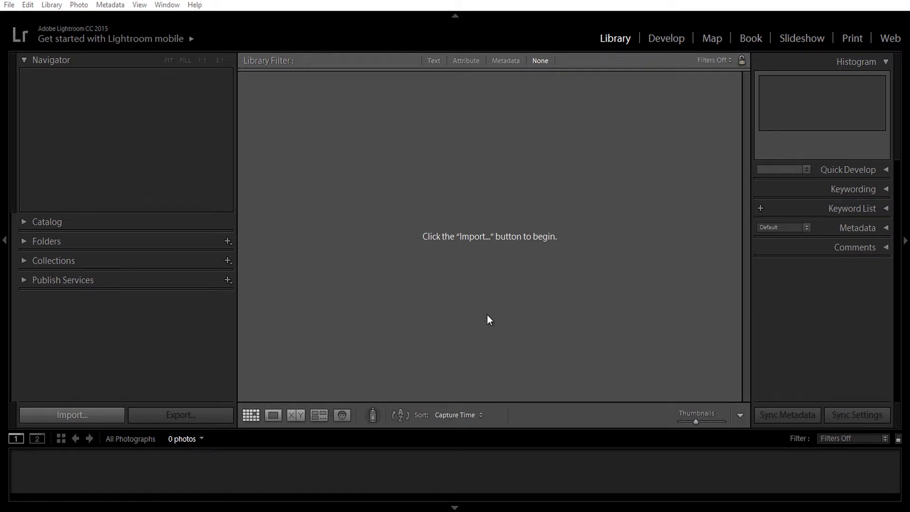
# Step: Import all photos from the Raw Pictures folder on Media (E:) into the catalog
pyautogui.click(78, 419)
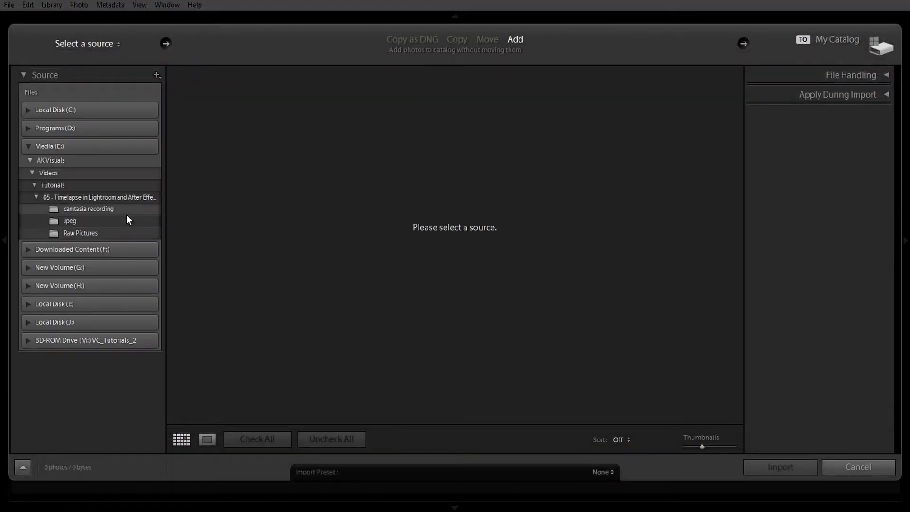
pyautogui.click(70, 234)
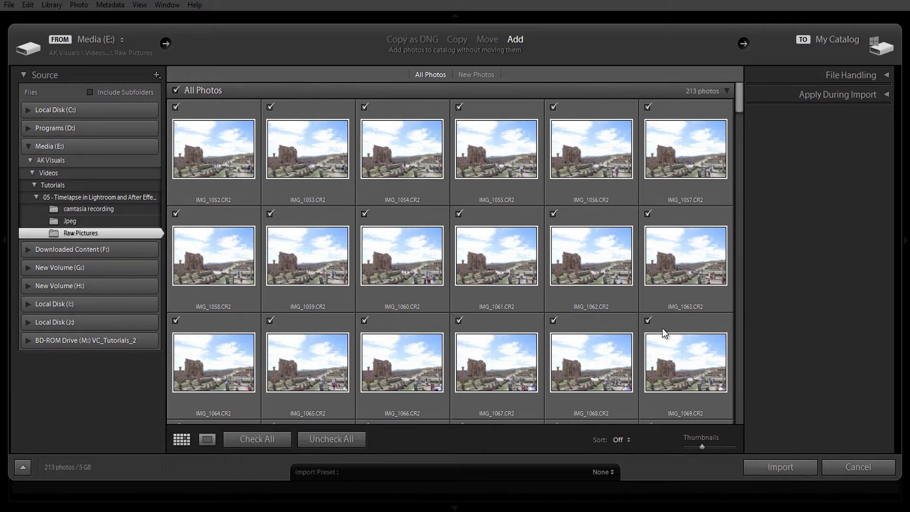
pyautogui.click(781, 469)
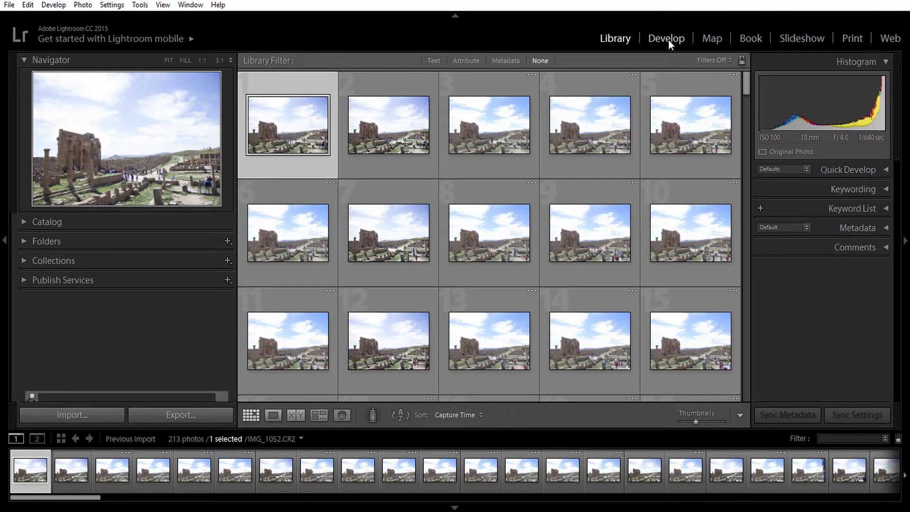
# Step: In Develop, set exposure −0.71, vibrance +76, saturation +17, recover highlights, and adjust tone-curve regions
pyautogui.click(667, 39)
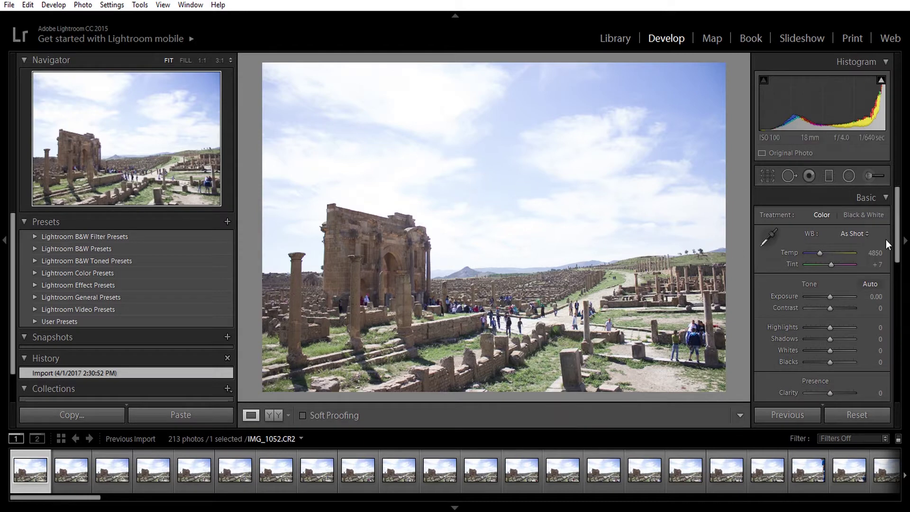
pyautogui.moveTo(829, 298); pyautogui.dragTo(841, 339)
pyautogui.moveTo(829, 350); pyautogui.dragTo(814, 351)
pyautogui.scroll(-3, 834, 308)
pyautogui.moveTo(837, 274); pyautogui.dragTo(841, 275)
pyautogui.moveTo(830, 316); pyautogui.dragTo(849, 317)
pyautogui.scroll(-2, 841, 303)
pyautogui.moveTo(830, 278); pyautogui.dragTo(838, 310)
pyautogui.scroll(-4, 833, 274)
pyautogui.scroll(-3, 839, 312)
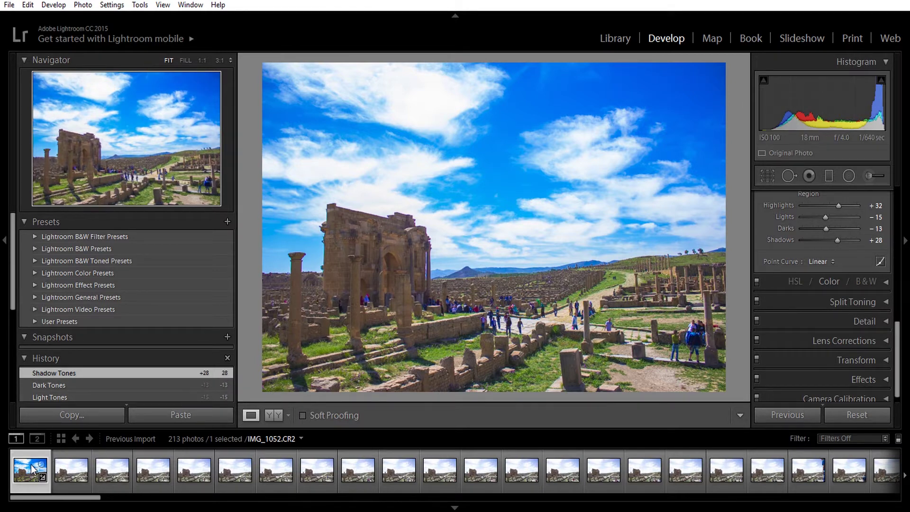
# Step: Select all 213 photos and synchronize IMG_1052's develop settings across them
pyautogui.moveTo(32, 467)
pyautogui.hotkey('ctrl', 'a')
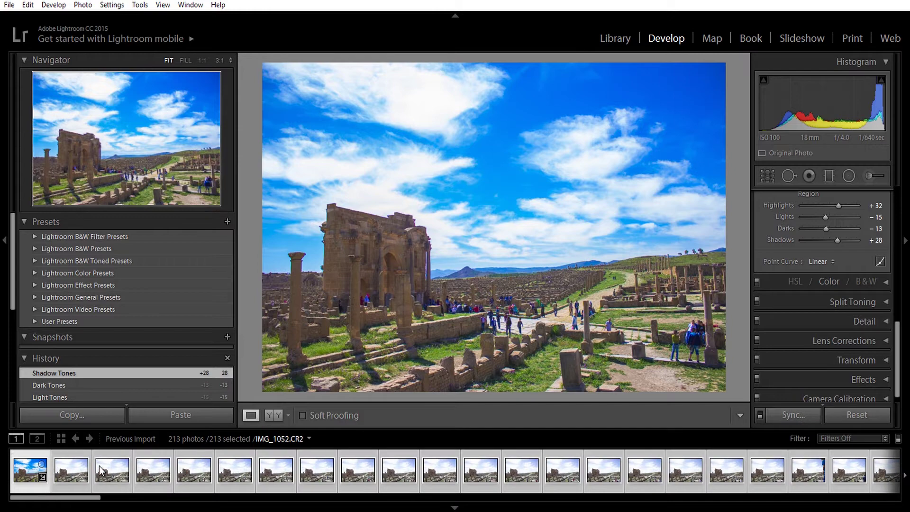
pyautogui.click(792, 415)
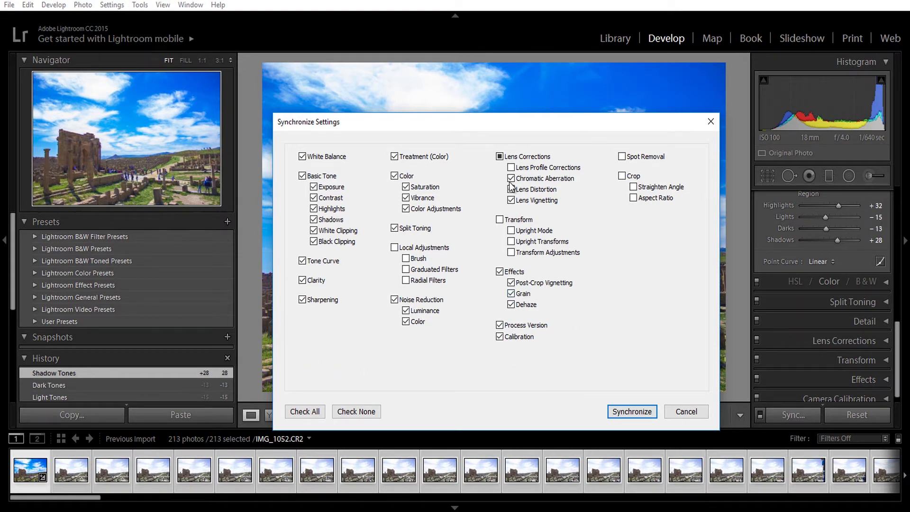
pyautogui.moveTo(577, 122); pyautogui.dragTo(568, 115)
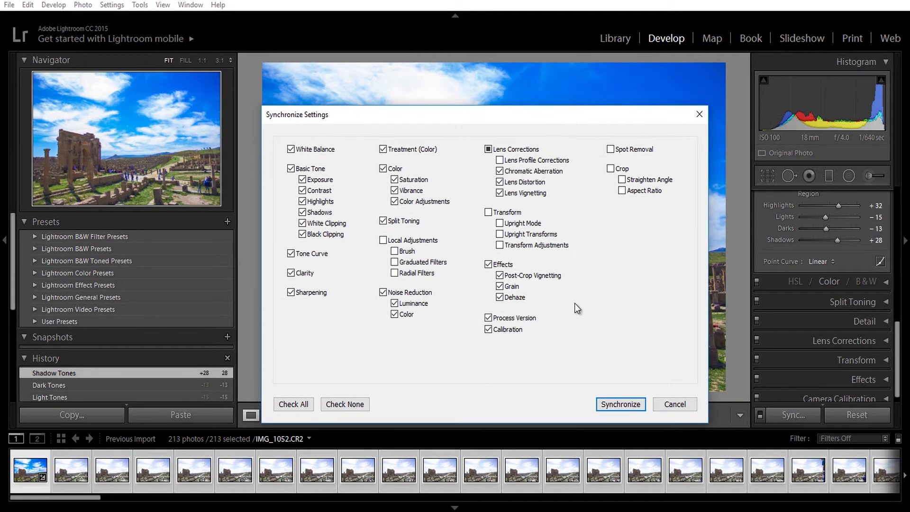
pyautogui.click(616, 404)
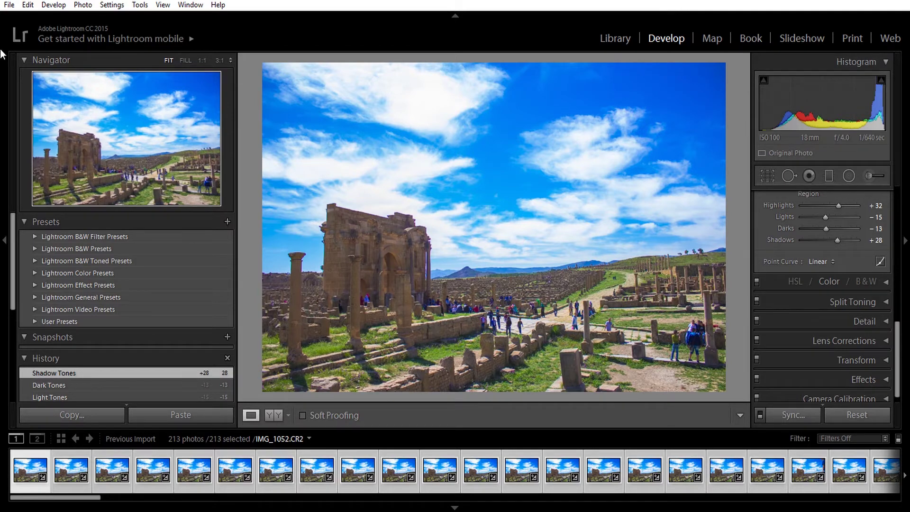
# Step: Start a File > Export and set the Jpeg folder as the export destination
pyautogui.click(9, 5)
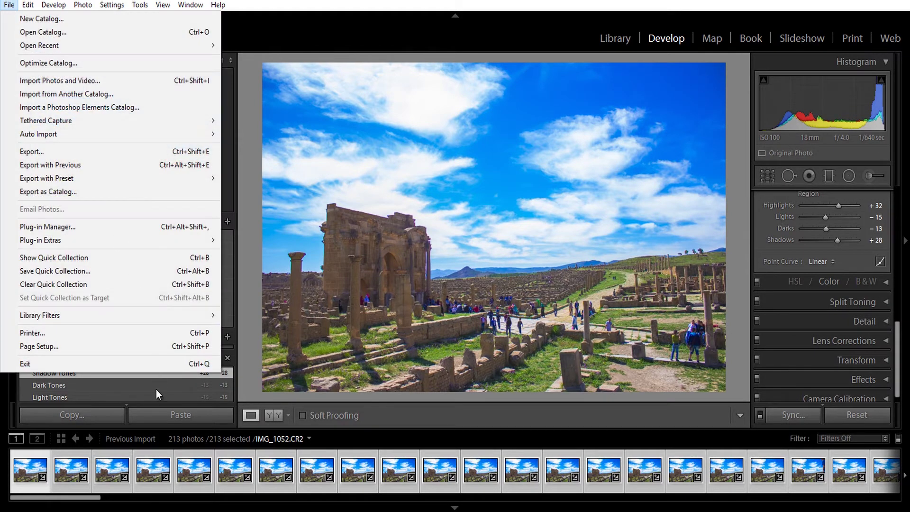
pyautogui.click(141, 153)
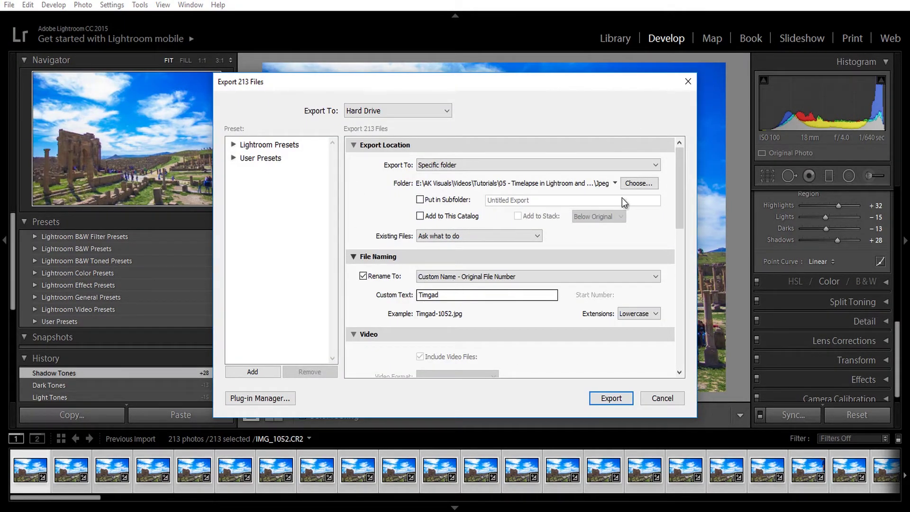
pyautogui.click(638, 185)
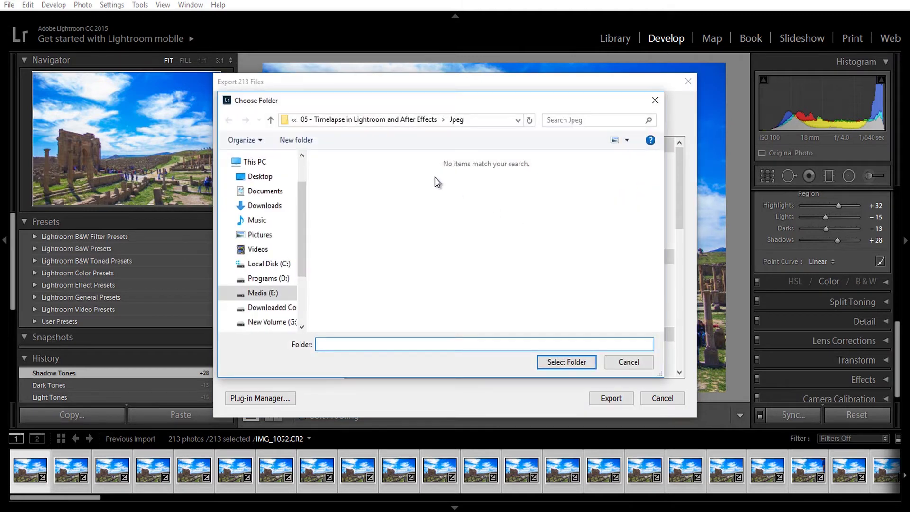
pyautogui.click(393, 120)
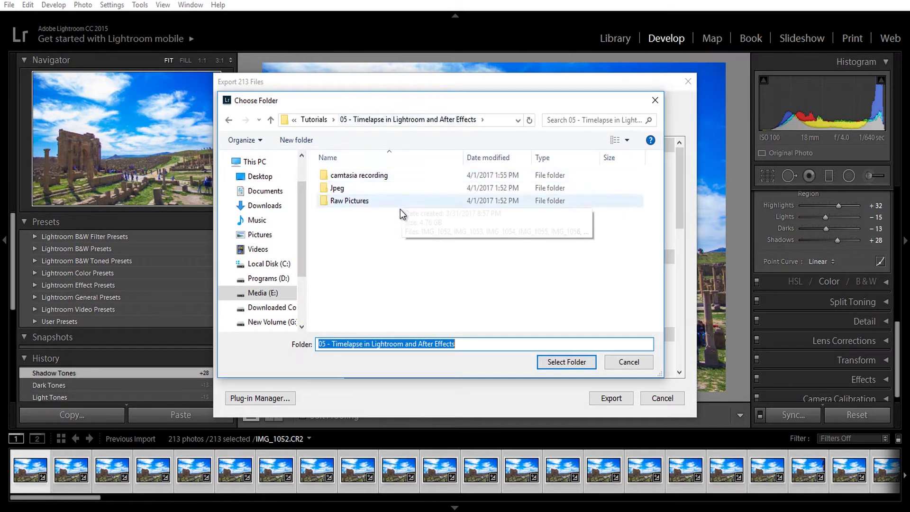
pyautogui.doubleClick(343, 202)
pyautogui.click(229, 122)
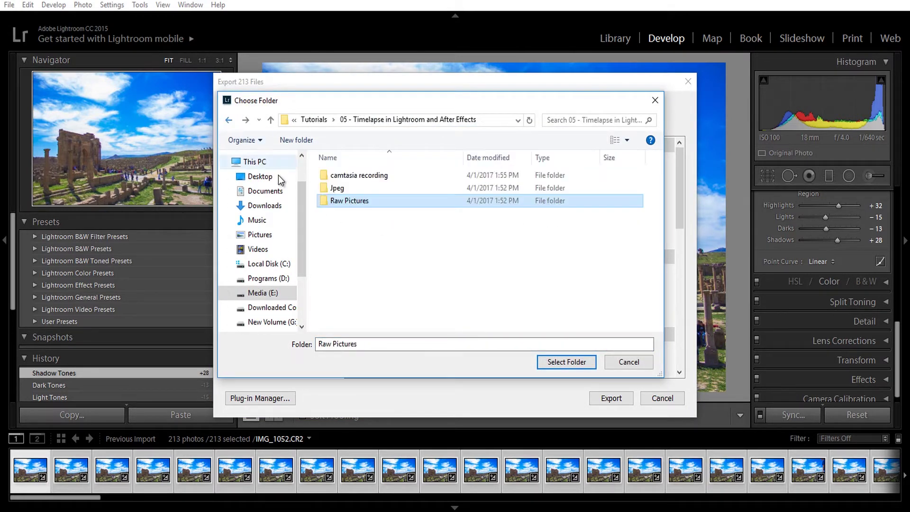
pyautogui.doubleClick(350, 189)
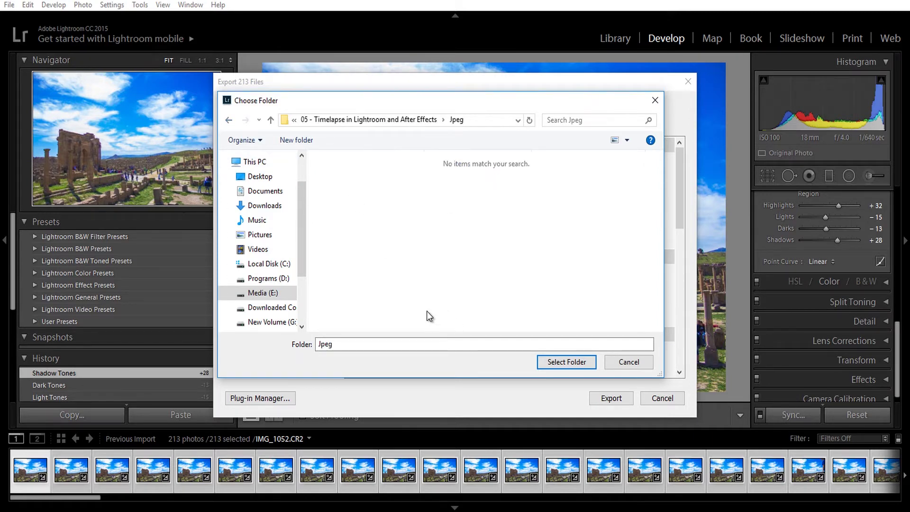
pyautogui.click(553, 365)
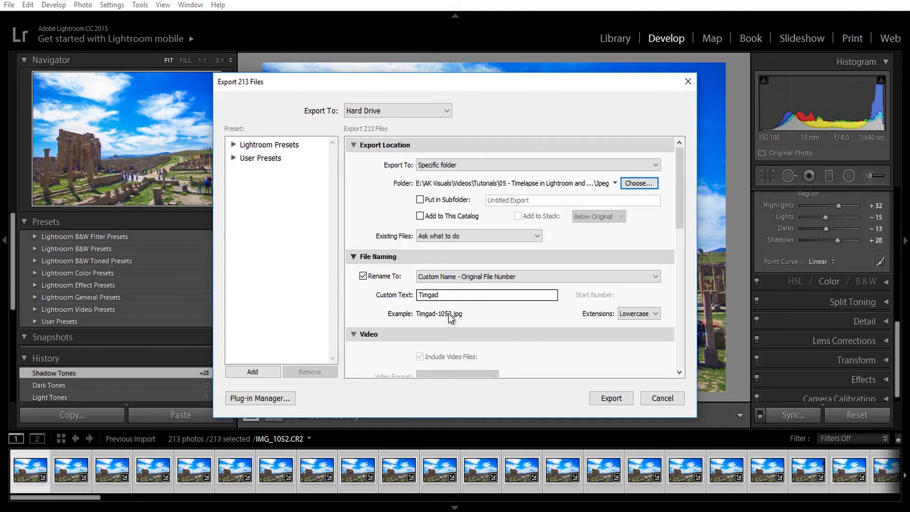
# Step: Keep Custom Name - Original File Number naming with 'Timgad' and export all 213 photos
pyautogui.click(479, 274)
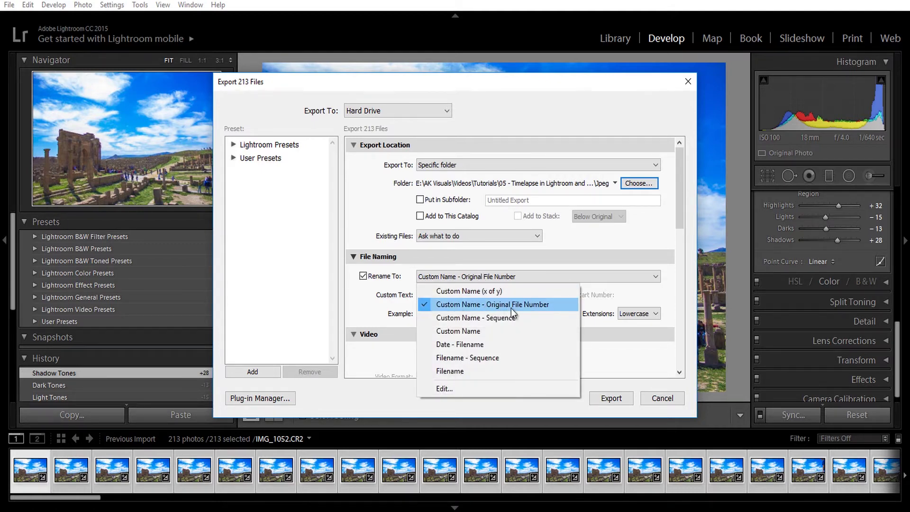
pyautogui.click(574, 308)
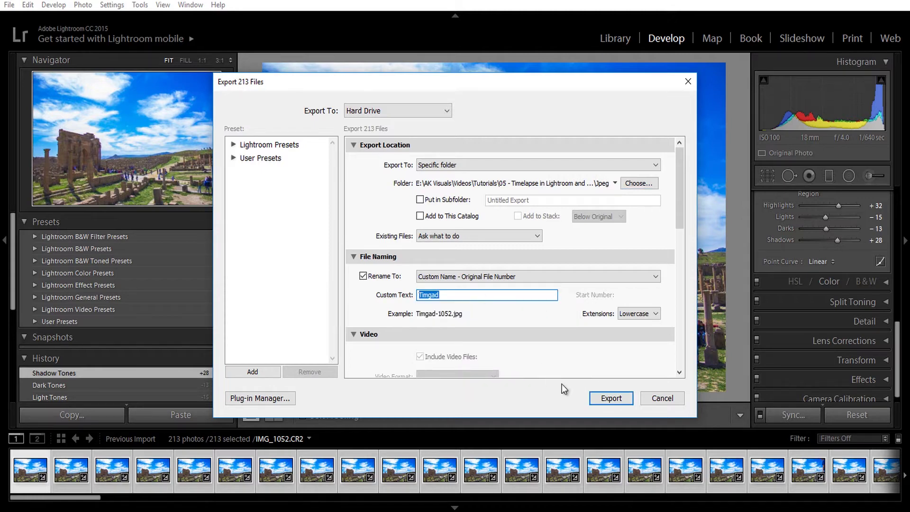
pyautogui.click(611, 398)
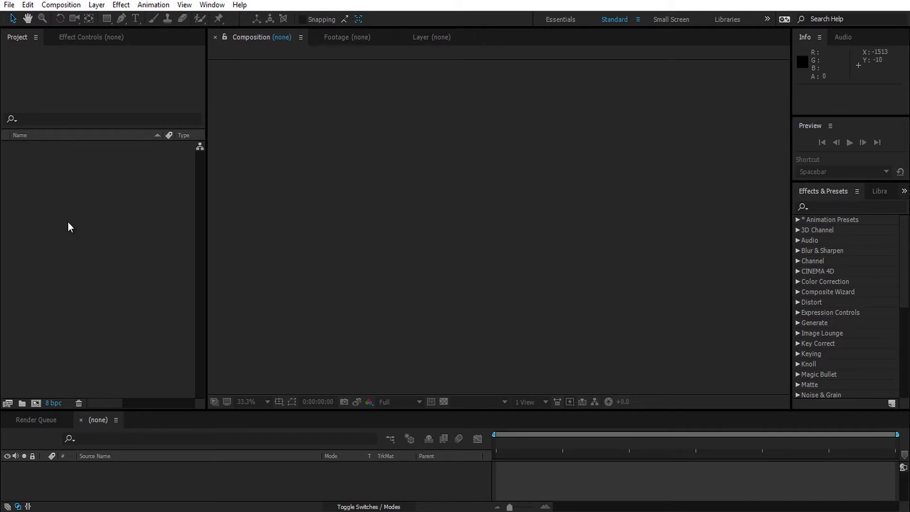
# Step: Import Timgad-1052 from the Jpeg folder as a JPEG sequence, Timgad-[1052-1264].jpg
pyautogui.doubleClick(57, 235)
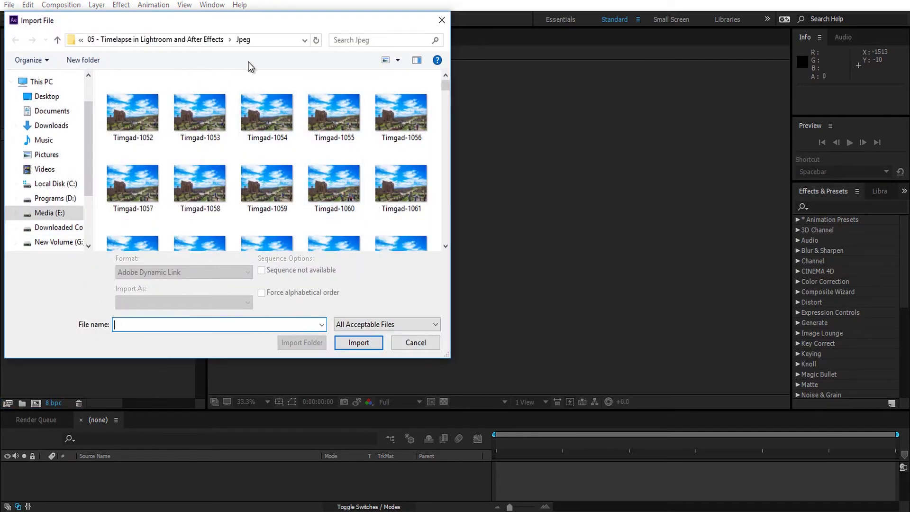
pyautogui.click(174, 40)
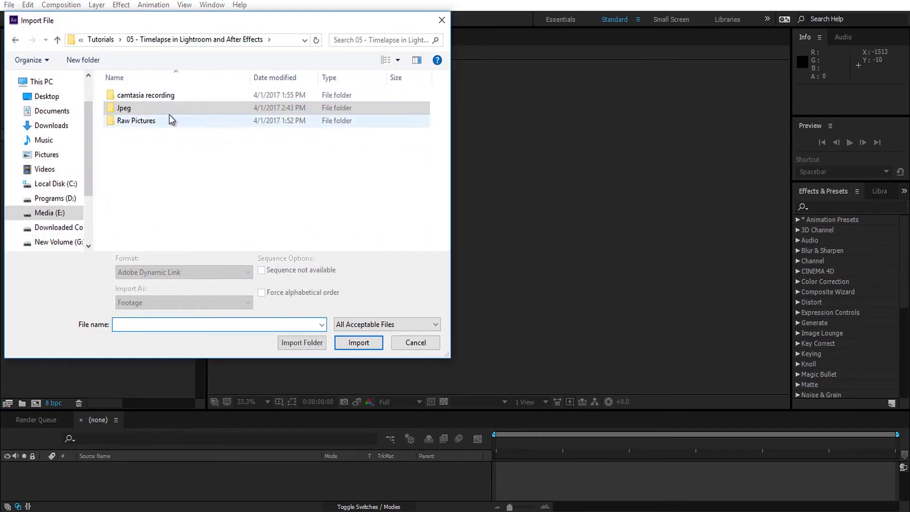
pyautogui.doubleClick(155, 111)
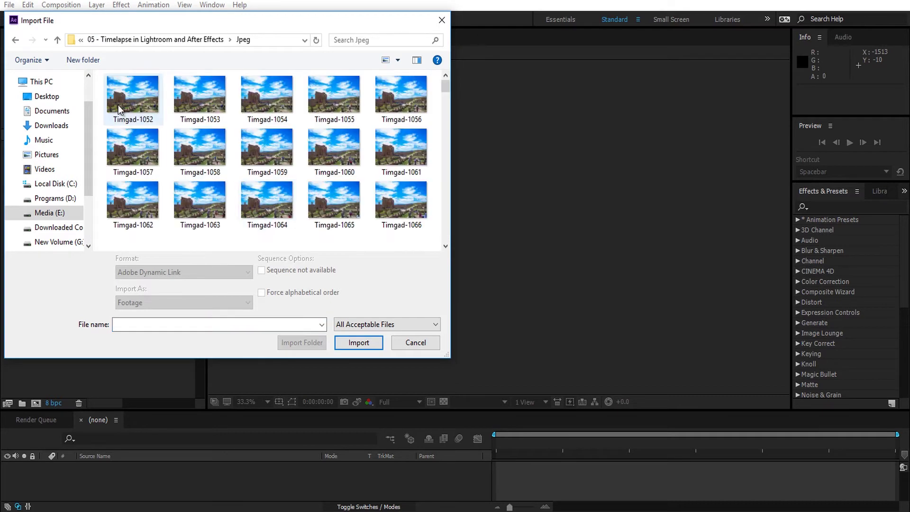
pyautogui.click(118, 104)
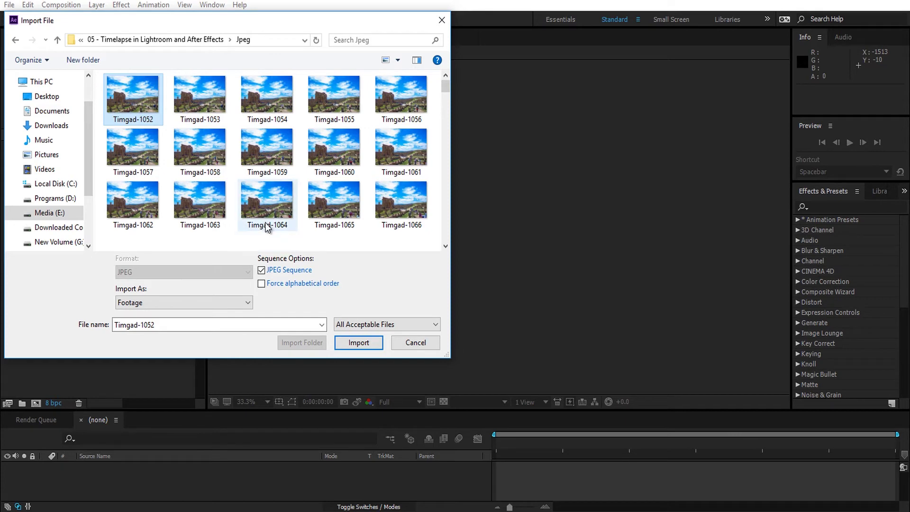
pyautogui.moveTo(132, 26); pyautogui.dragTo(169, 26)
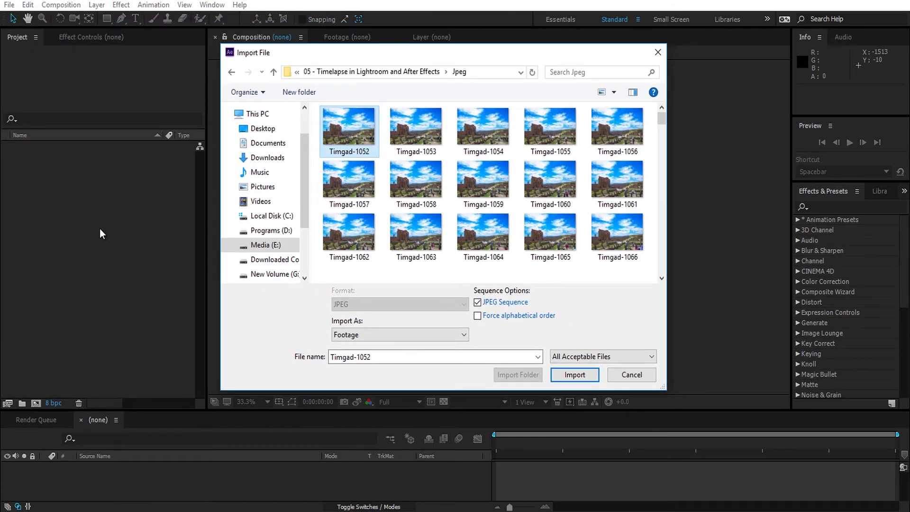
pyautogui.moveTo(364, 57); pyautogui.dragTo(245, 58)
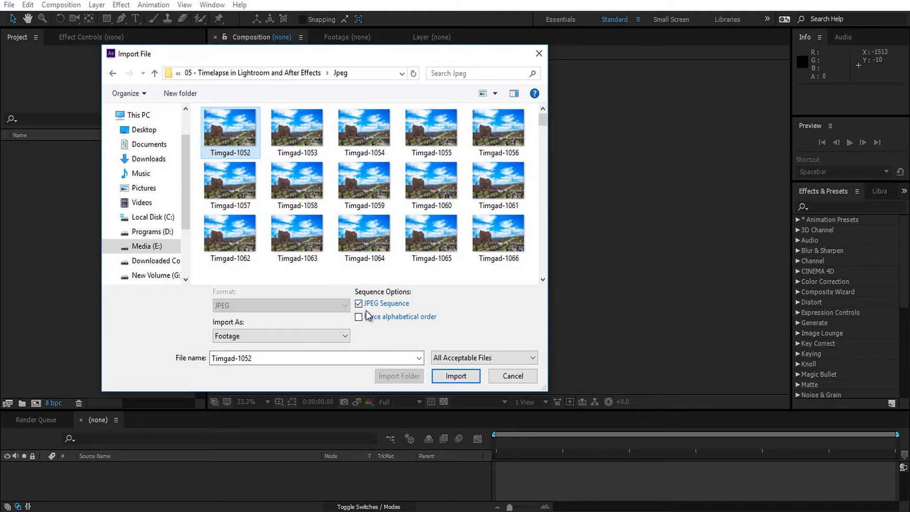
pyautogui.click(457, 382)
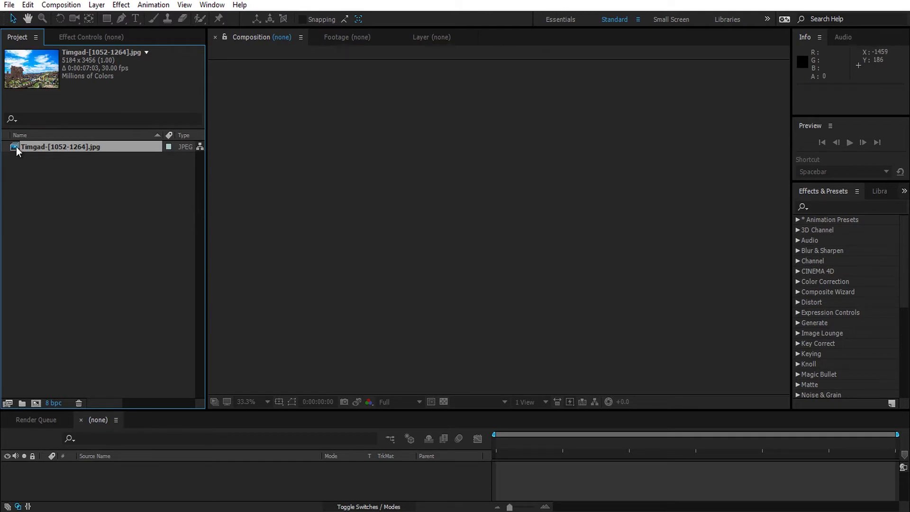
# Step: Create a new 1920×1080 composition with duration 0:00:10:02
pyautogui.click(69, 6)
pyautogui.click(71, 21)
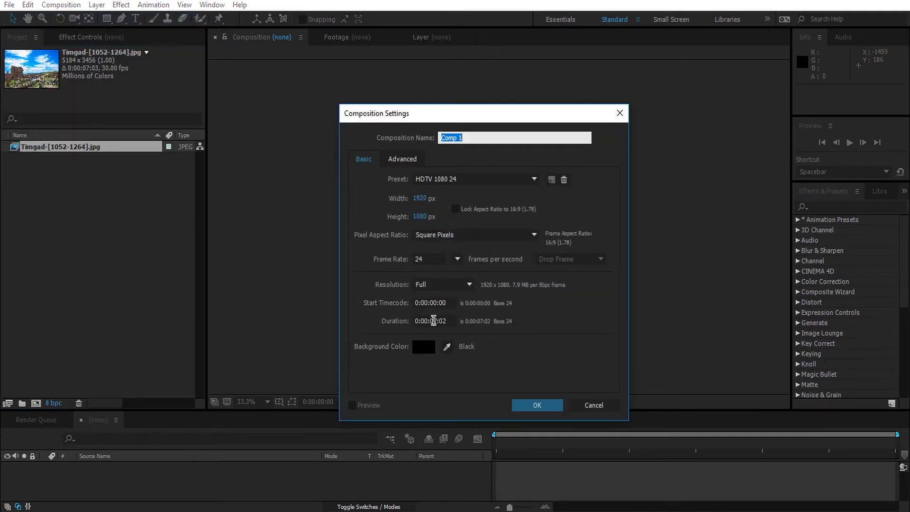
pyautogui.doubleClick(434, 321)
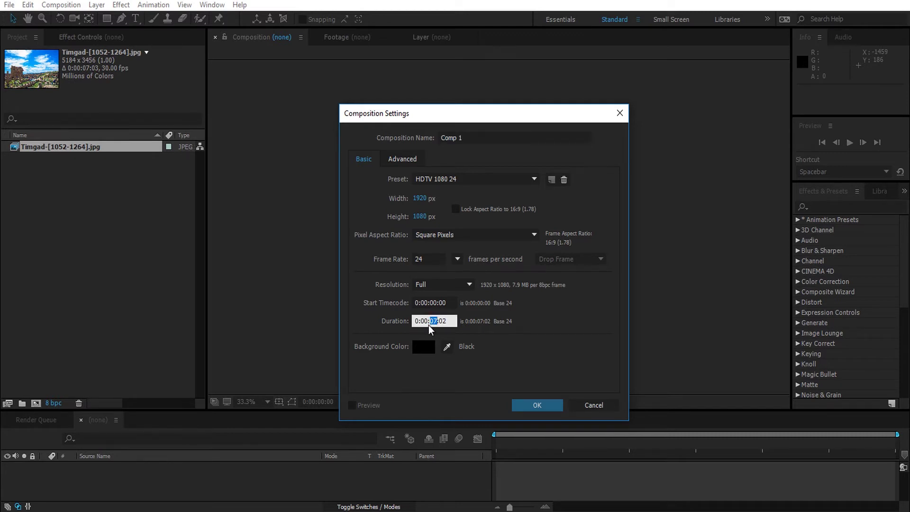
pyautogui.write('10')
pyautogui.click(535, 404)
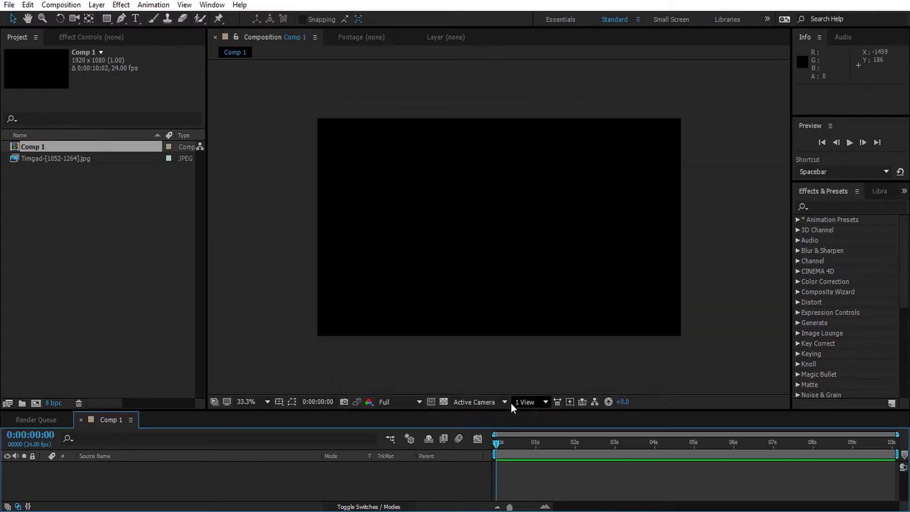
# Step: Add the Timgad image sequence to Comp 1's timeline and zoom the viewer out to see it
pyautogui.click(44, 159)
pyautogui.moveTo(42, 160); pyautogui.dragTo(130, 471)
pyautogui.press(',')
pyautogui.press(',')
pyautogui.press(',')
pyautogui.press(',')
pyautogui.press('.')
pyautogui.press('.')
pyautogui.press(',')
pyautogui.press(',')
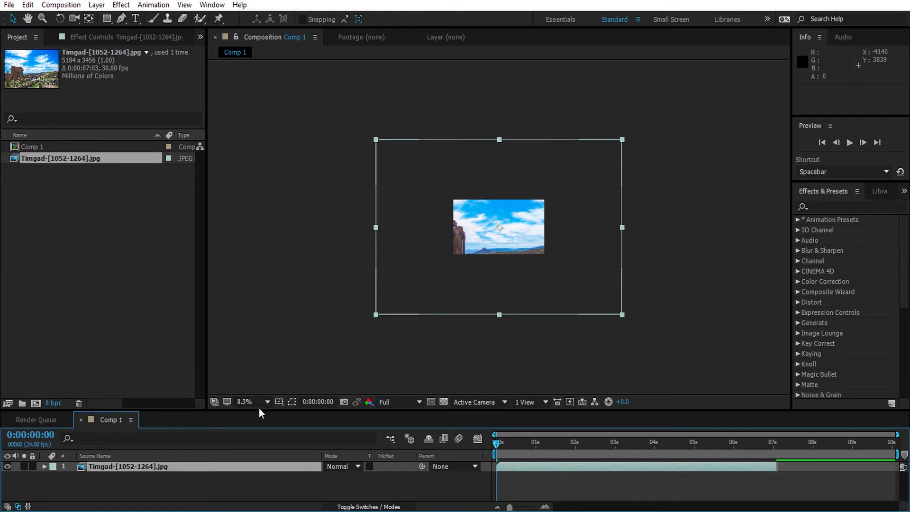
pyautogui.moveTo(260, 409); pyautogui.dragTo(260, 397)
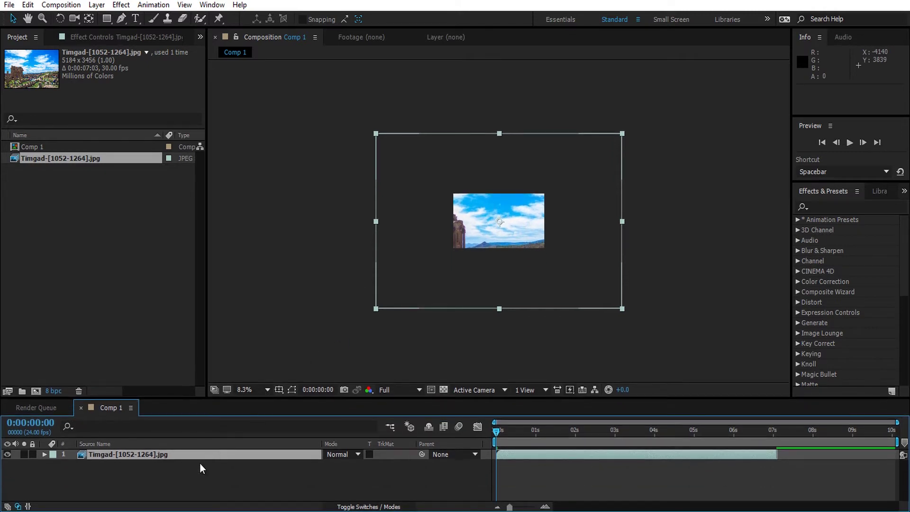
# Step: Scale the Timgad layer down to 38% and drag it so the photo fills the frame
pyautogui.press('.')
pyautogui.press('.')
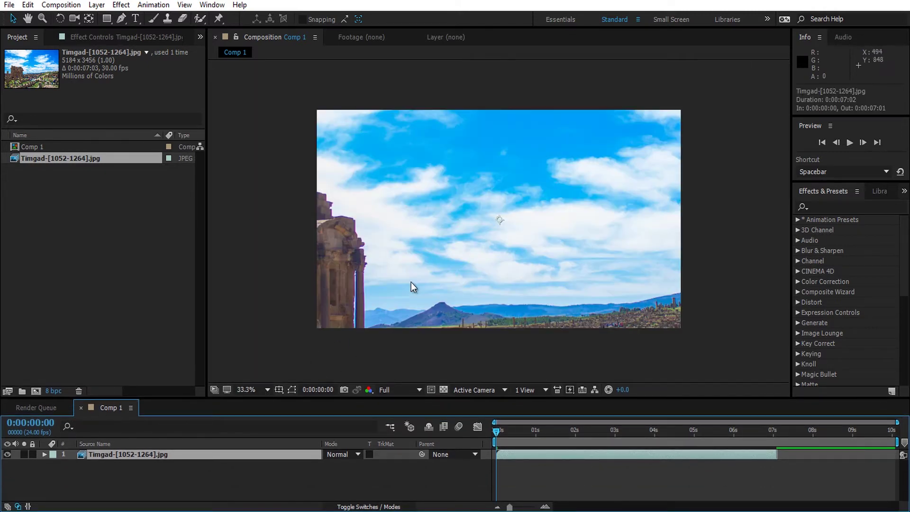
pyautogui.moveTo(411, 282); pyautogui.dragTo(438, 265)
pyautogui.click(195, 458)
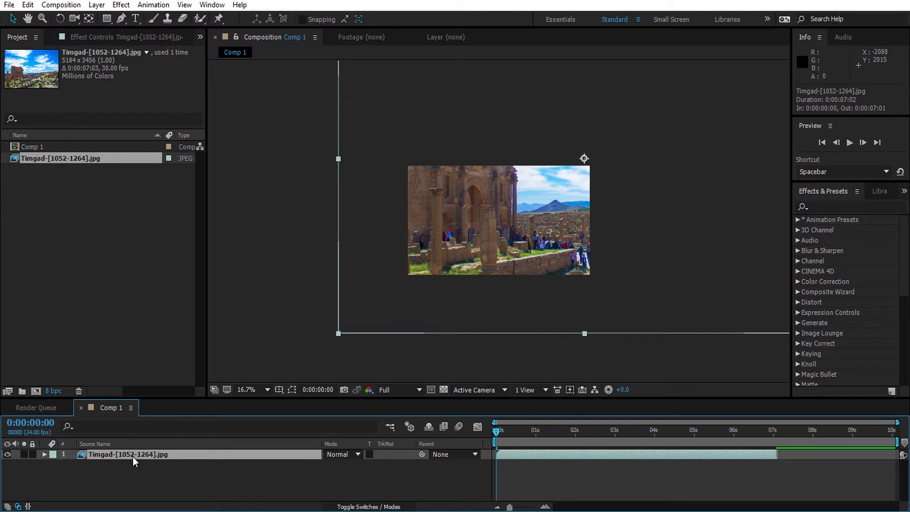
pyautogui.press('s')
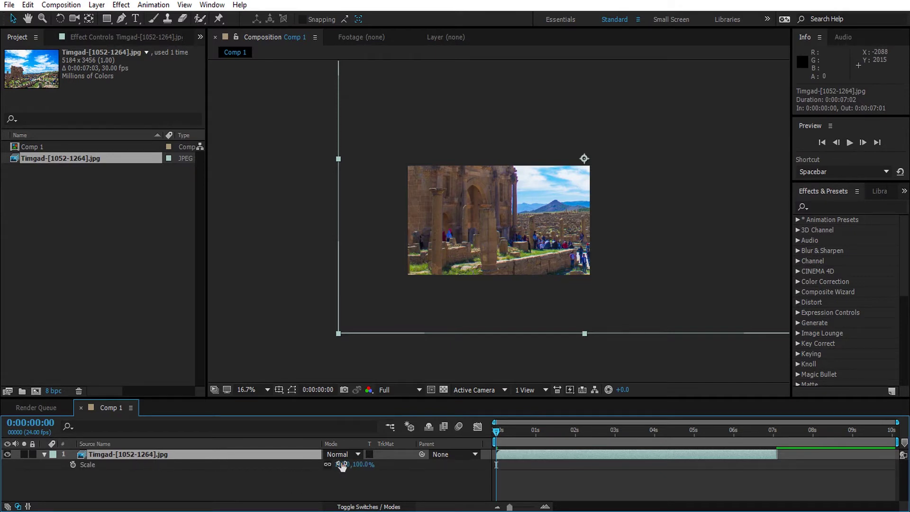
pyautogui.moveTo(341, 464); pyautogui.dragTo(315, 465)
pyautogui.moveTo(518, 205); pyautogui.dragTo(431, 263)
pyautogui.moveTo(336, 464); pyautogui.dragTo(334, 465)
pyautogui.moveTo(457, 240)
pyautogui.mouseDown()
pyautogui.moveTo(458, 252)
pyautogui.moveTo(457, 241)
pyautogui.mouseUp()
# Step: Fit the viewer and end the work area at 0:00:07:01
pyautogui.click(258, 388)
pyautogui.click(258, 177)
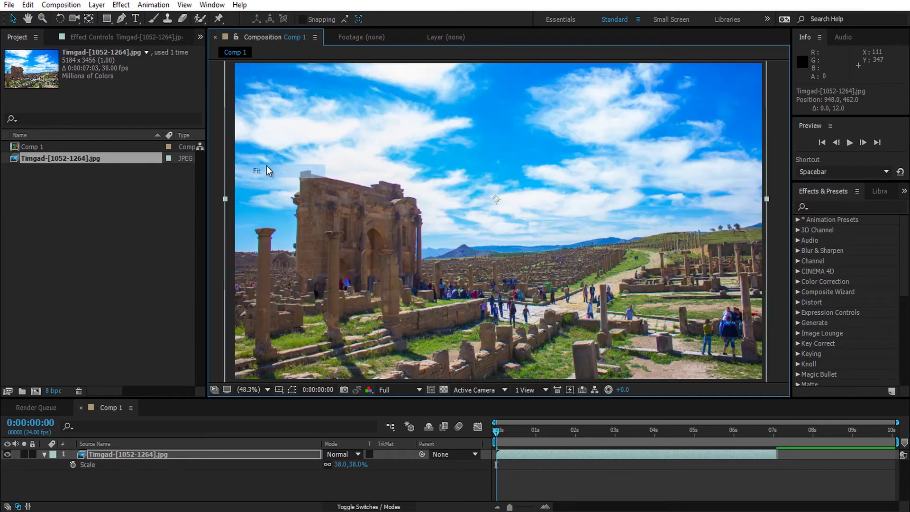
pyautogui.click(770, 430)
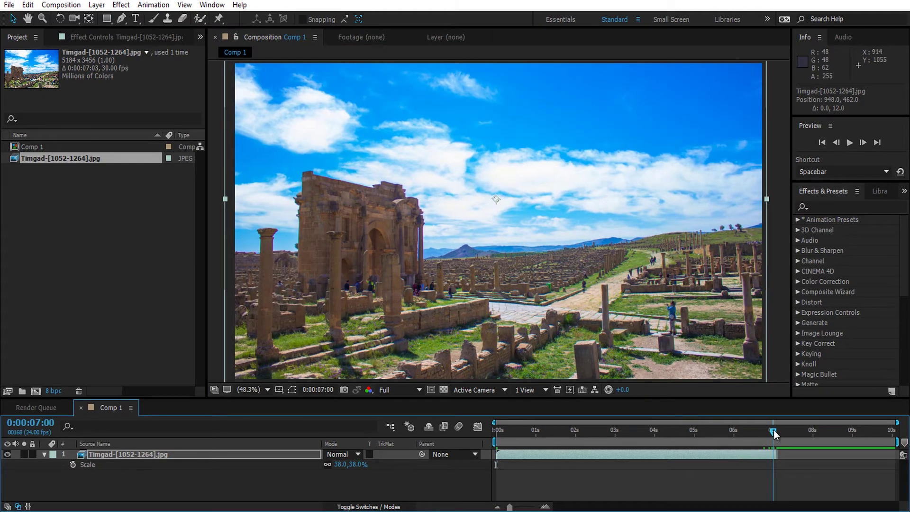
pyautogui.moveTo(772, 431); pyautogui.dragTo(774, 431)
pyautogui.press('n')
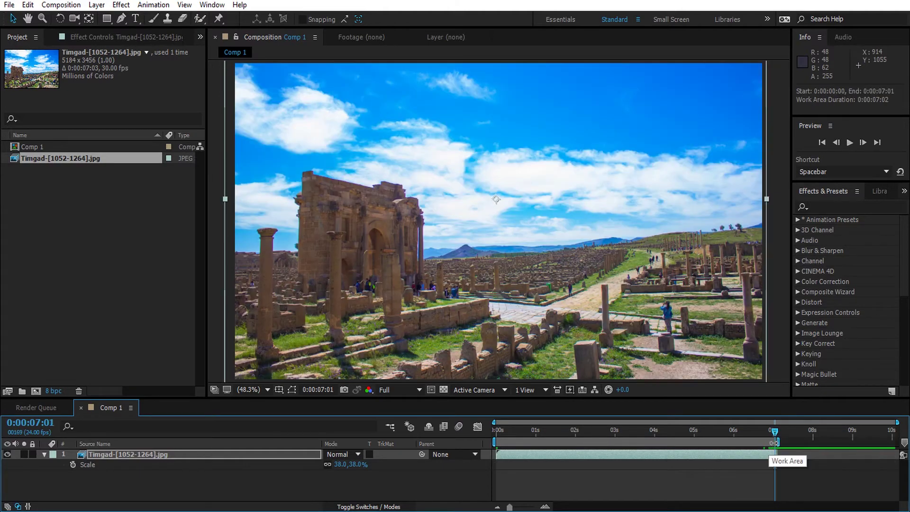
# Step: Trim Comp 1 to the work area and play a preview
pyautogui.rightClick(772, 443)
pyautogui.click(795, 477)
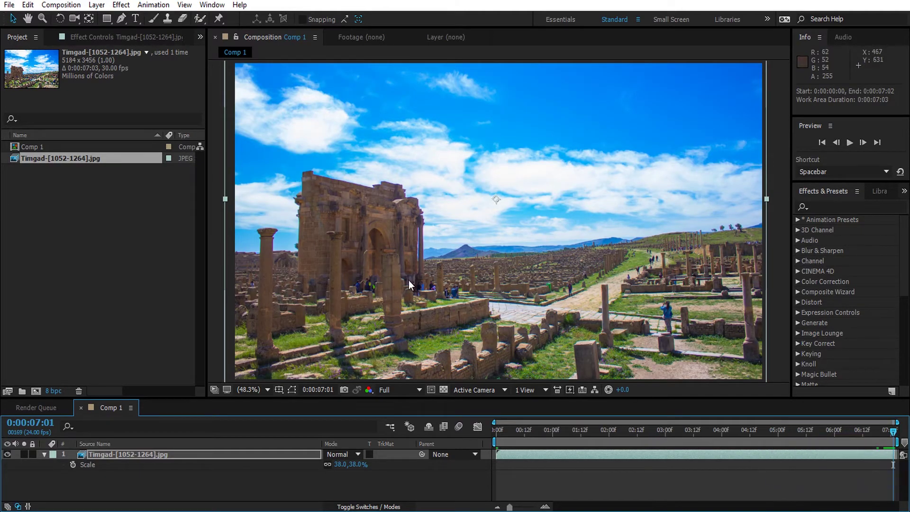
pyautogui.press('space')
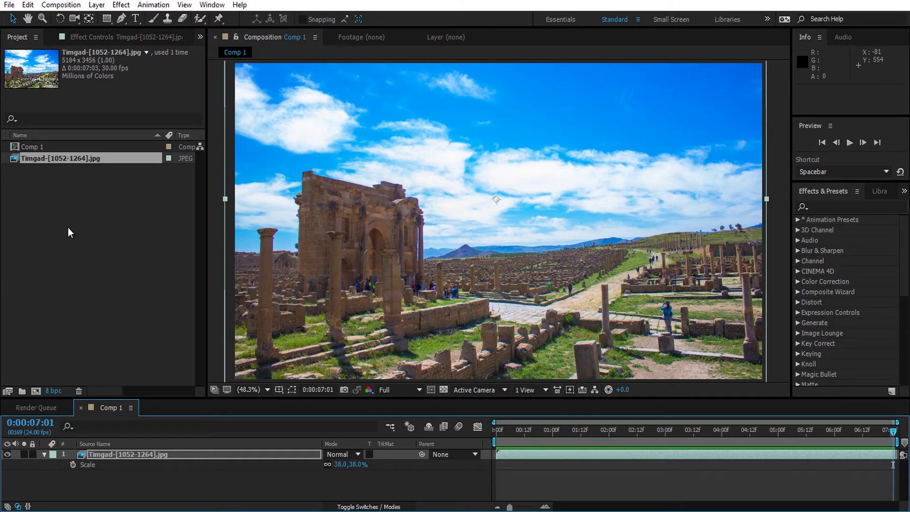
# Step: Import IMG_1052 from the Raw Pictures folder as a Camera Raw sequence
pyautogui.click(54, 223)
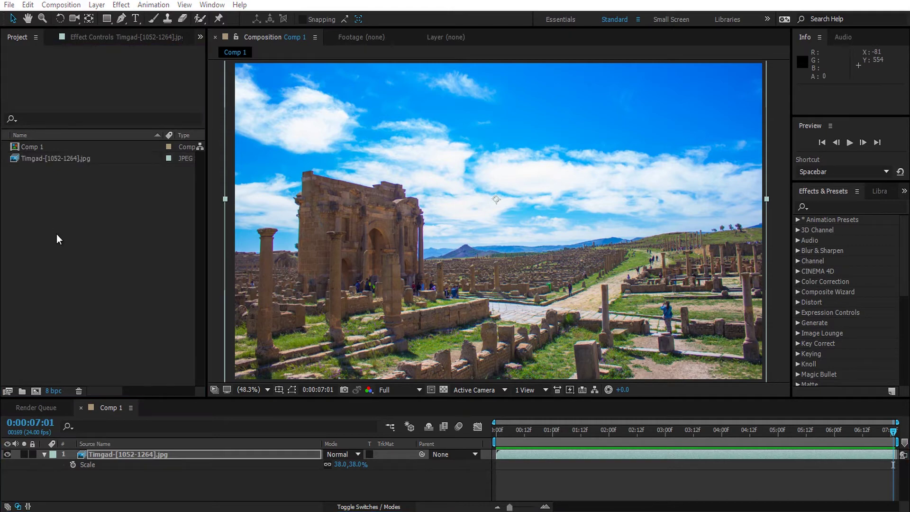
pyautogui.doubleClick(86, 282)
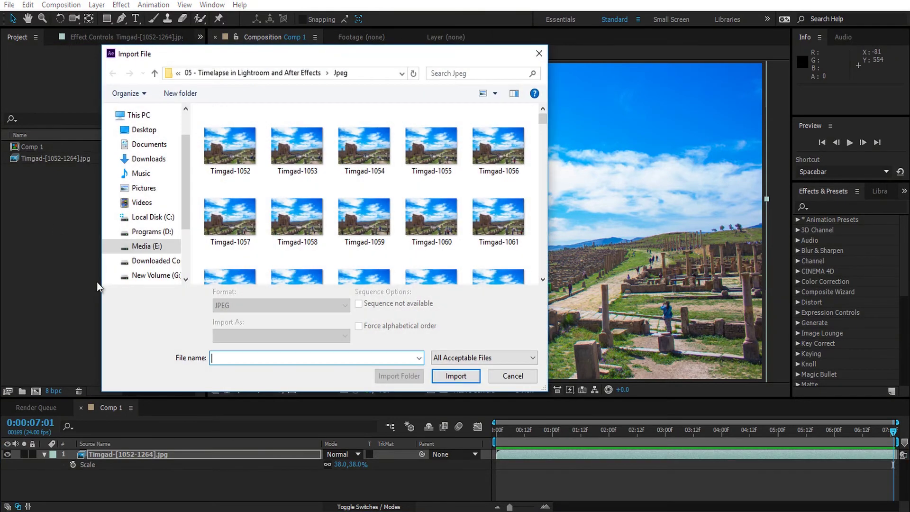
pyautogui.click(300, 74)
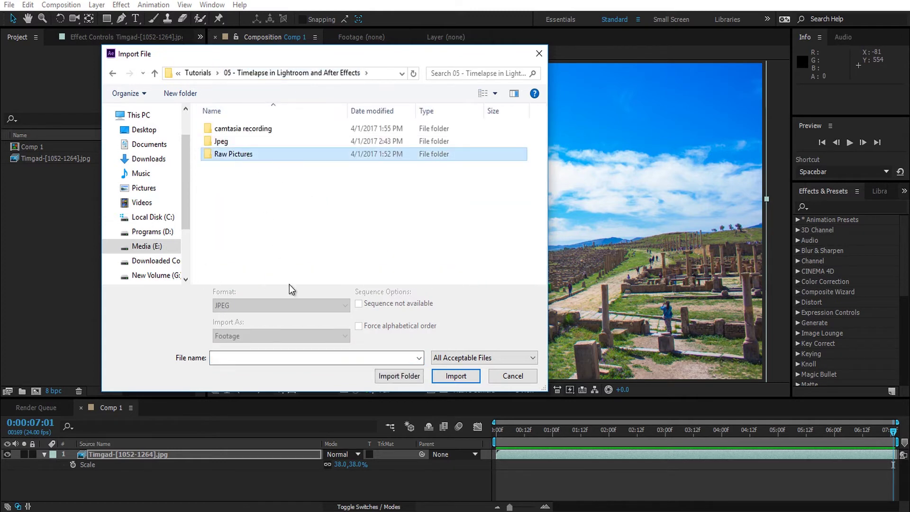
pyautogui.doubleClick(246, 158)
pyautogui.click(238, 167)
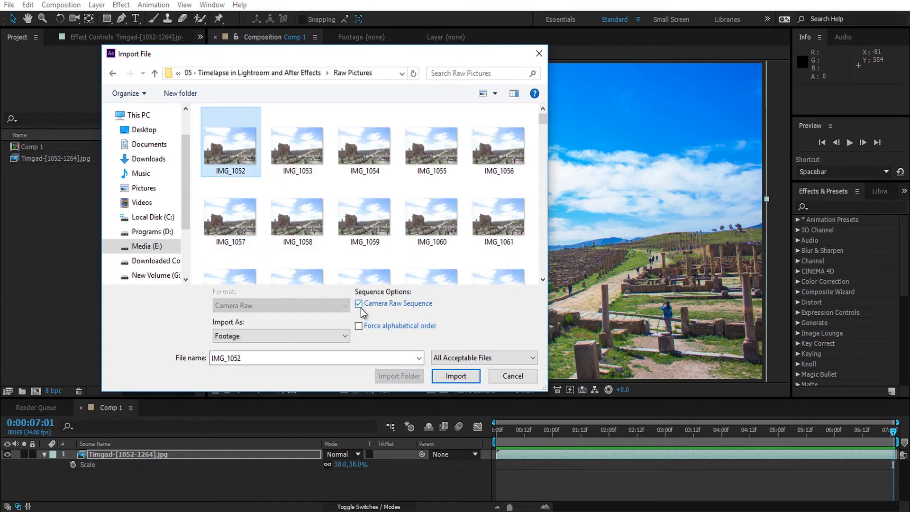
pyautogui.click(456, 376)
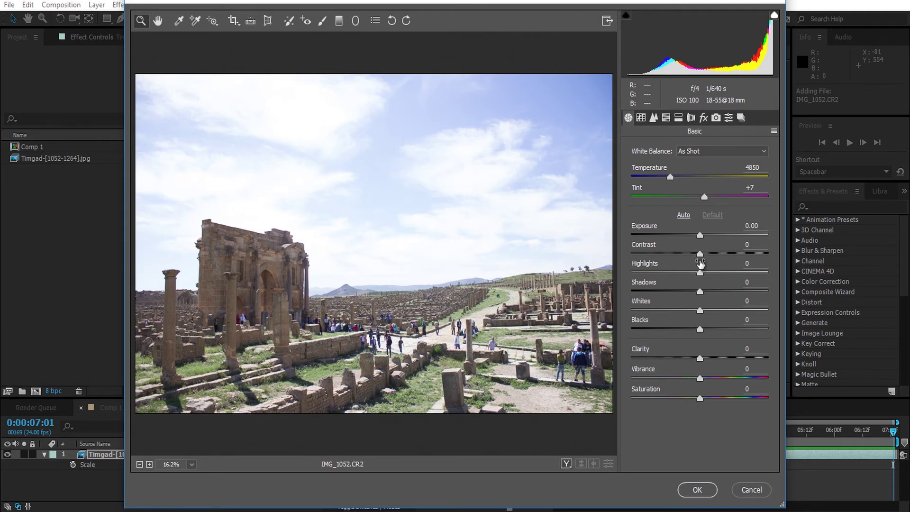
# Step: In Camera Raw, lower exposure, highlights, whites and blacks, raise shadows and vibrance, adjust tone curve, and confirm
pyautogui.moveTo(700, 236); pyautogui.dragTo(691, 235)
pyautogui.moveTo(700, 272); pyautogui.dragTo(693, 329)
pyautogui.moveTo(700, 378); pyautogui.dragTo(749, 378)
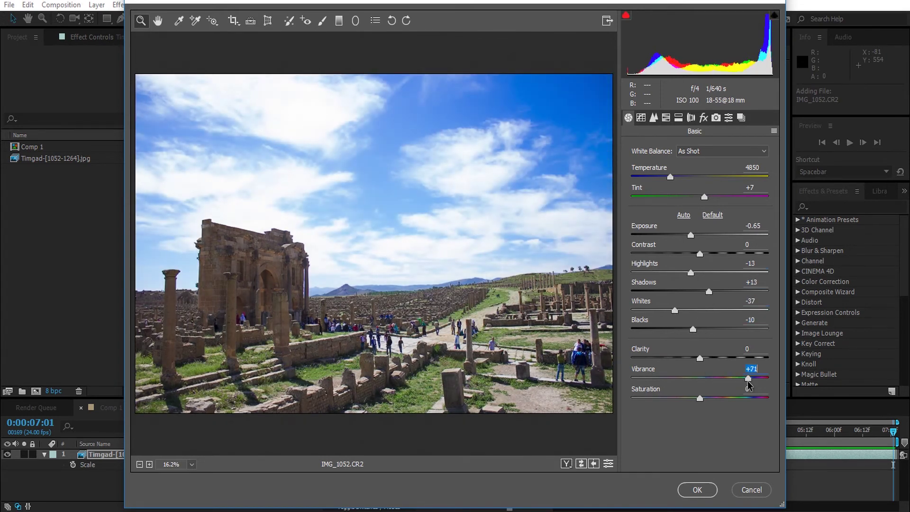
pyautogui.hotkey('ctrl', 'alt', '2')
pyautogui.moveTo(700, 340); pyautogui.dragTo(713, 395)
pyautogui.click(697, 489)
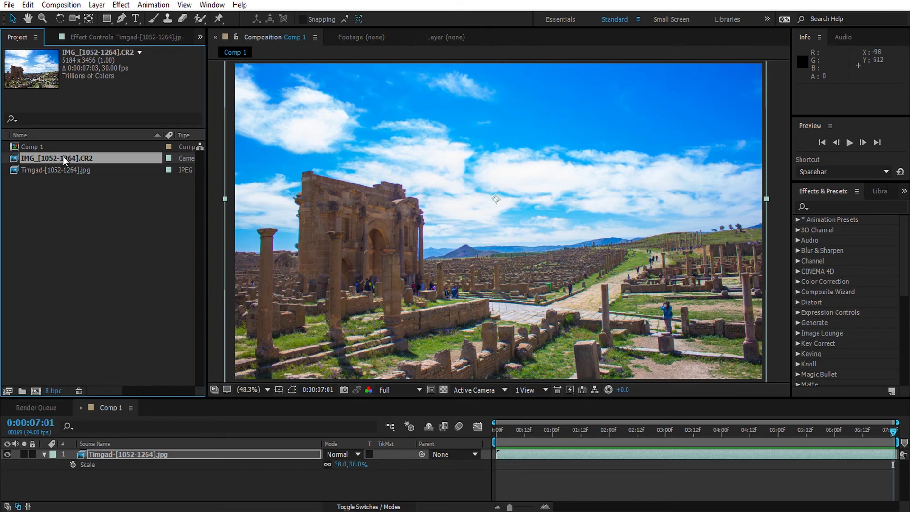
# Step: Add the IMG_[1052-1264].CR2 sequence to Comp 1 as layer 2, scaled to 38%
pyautogui.moveTo(65, 157); pyautogui.dragTo(152, 474)
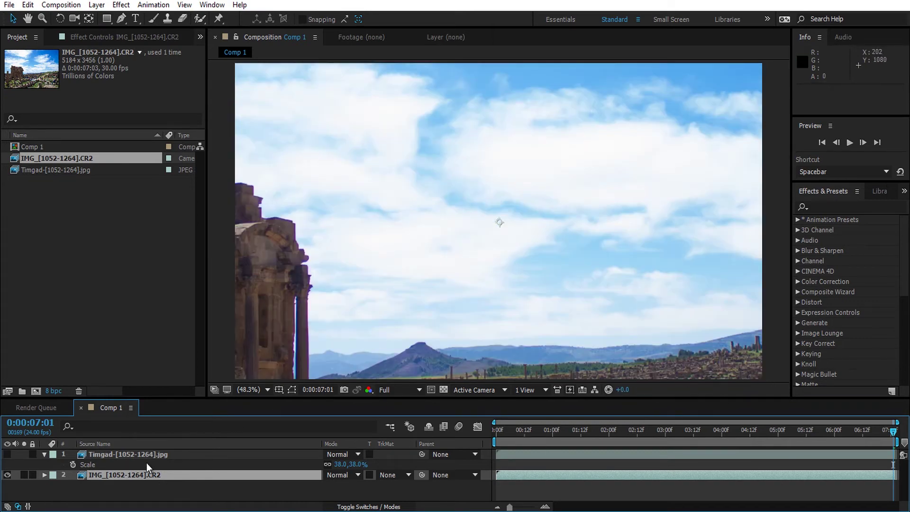
pyautogui.press('s')
pyautogui.click(343, 485)
pyautogui.write('38')
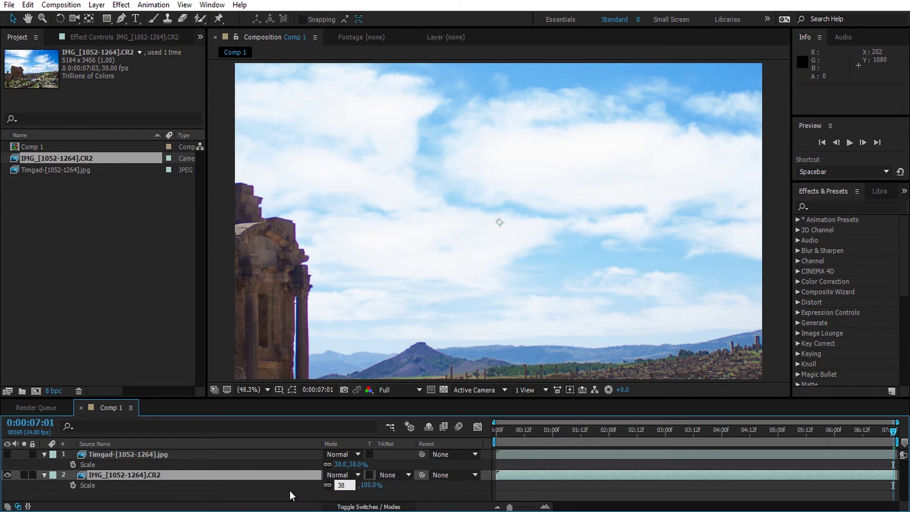
pyautogui.click(290, 491)
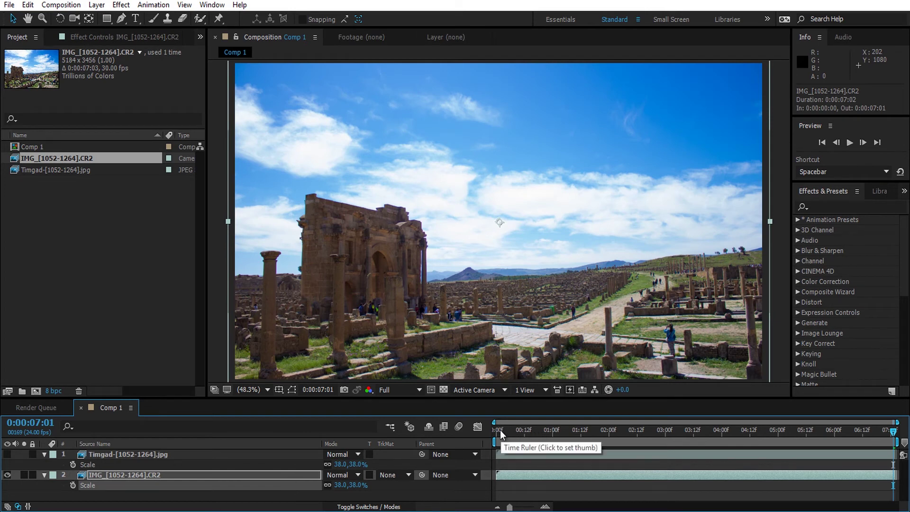
# Step: Preview the CR2 sequence layer, then switch it off so Comp 1 shows black
pyautogui.click(152, 455)
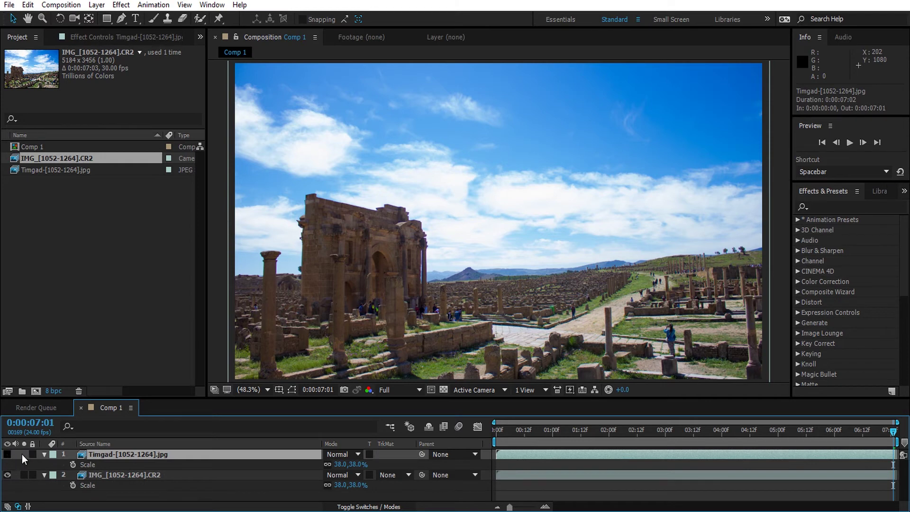
pyautogui.click(137, 475)
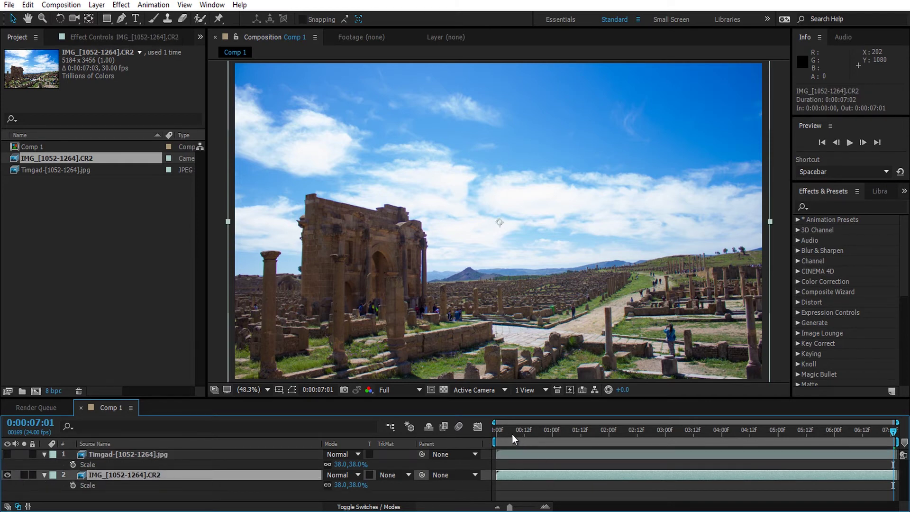
pyautogui.press('space')
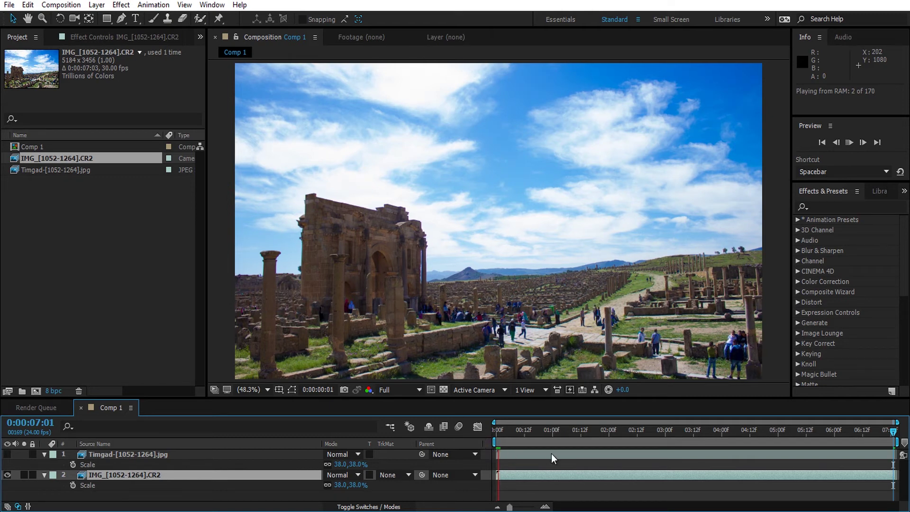
pyautogui.press('space')
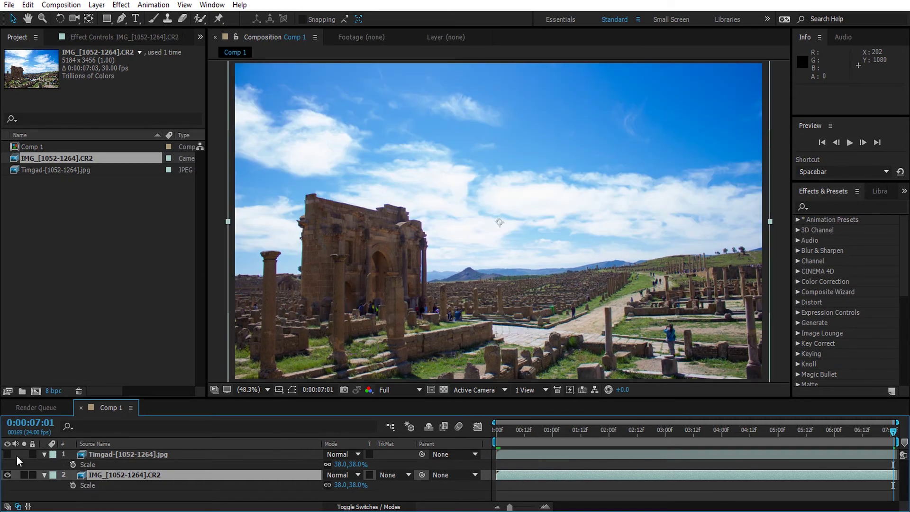
pyautogui.click(7, 475)
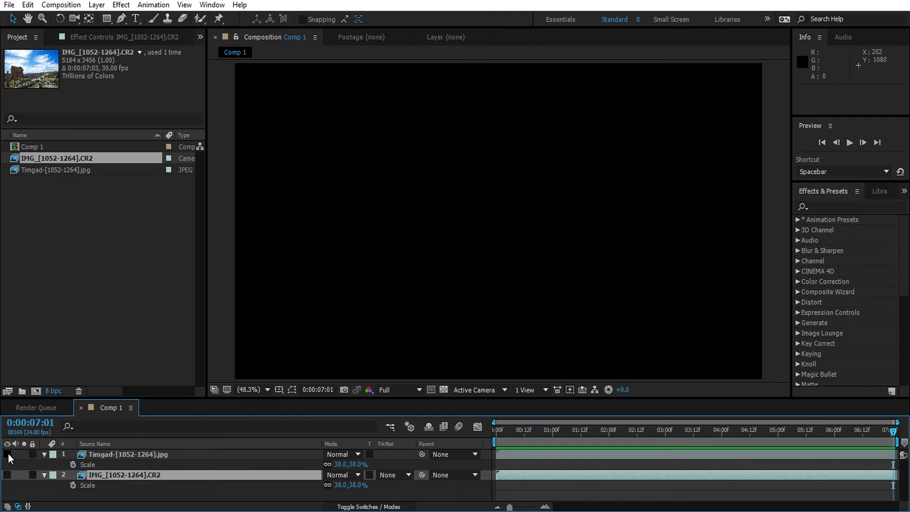
# Step: Turn the Timgad JPEG layer back on, show its Position and Scale, and return to the start
pyautogui.click(7, 454)
pyautogui.click(108, 455)
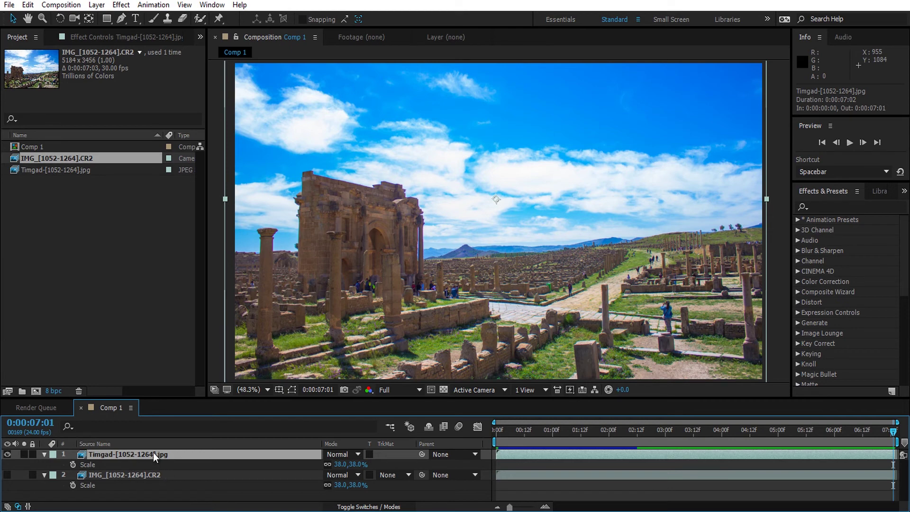
pyautogui.hotkey('shift', 'p')
pyautogui.moveTo(497, 426); pyautogui.dragTo(465, 431)
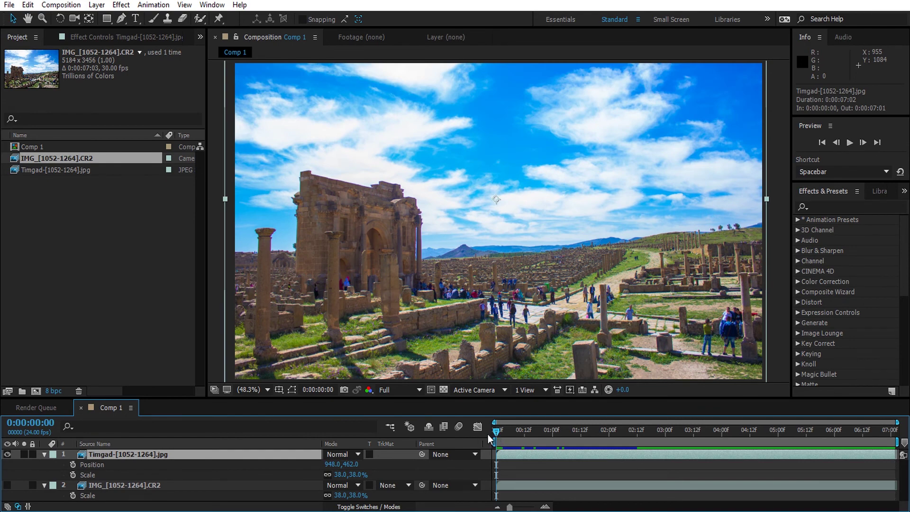
# Step: Add Position and Scale keyframes to the Timgad layer and move them to 0:00:07:01
pyautogui.click(76, 476)
pyautogui.click(73, 465)
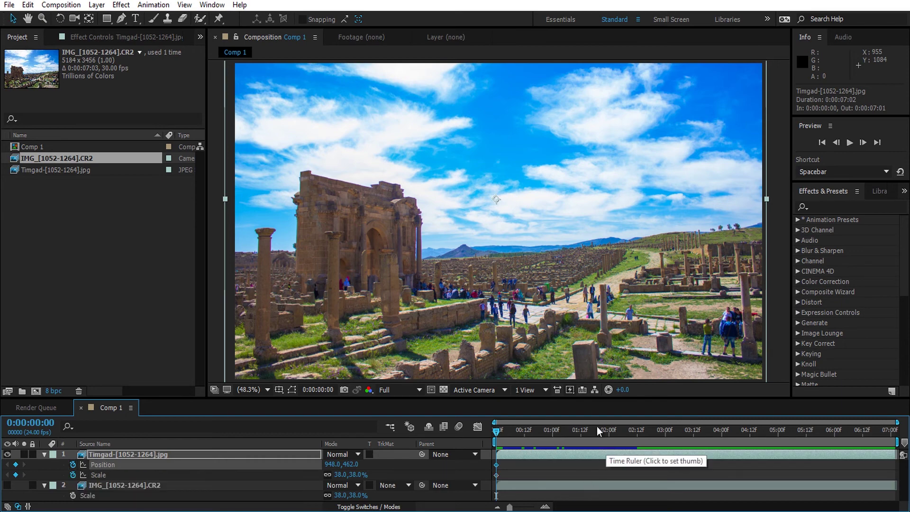
pyautogui.click(496, 474)
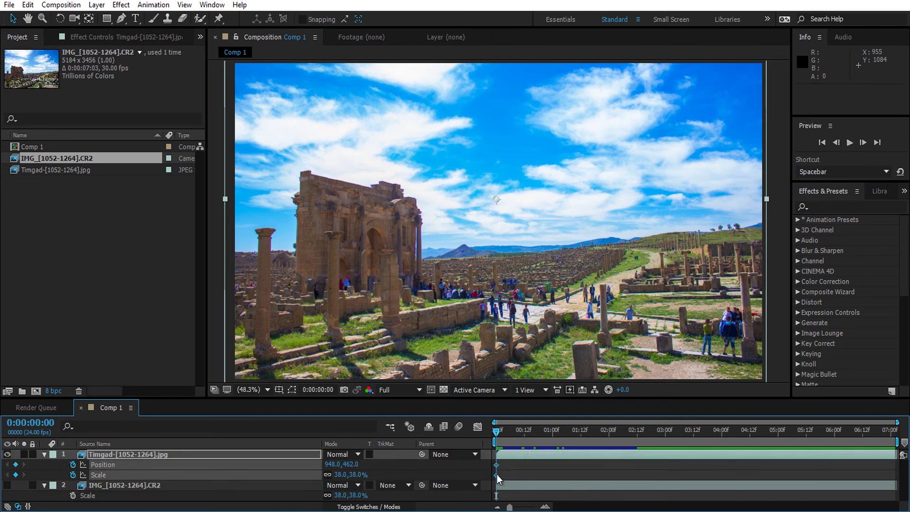
pyautogui.moveTo(496, 474); pyautogui.dragTo(896, 467)
pyautogui.click(61, 481)
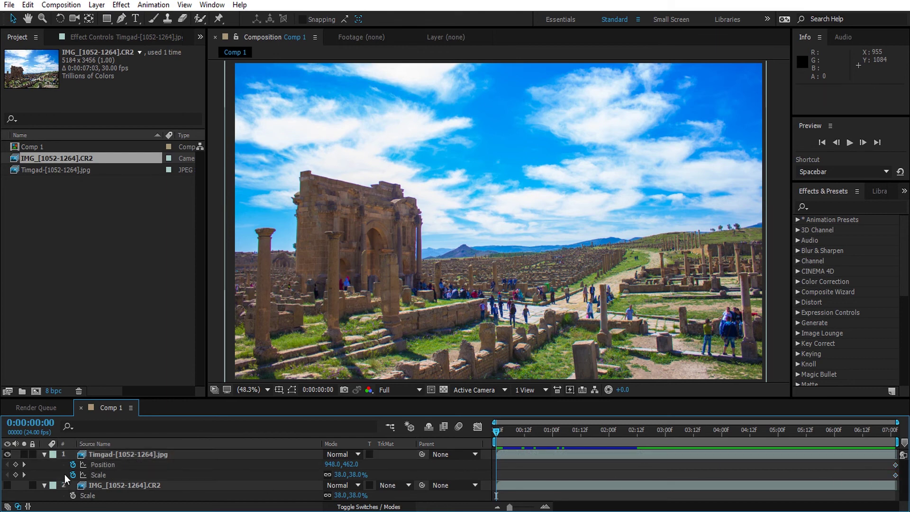
# Step: At the first frame, set Scale to 48% and shift the photo right, then preview
pyautogui.moveTo(351, 475); pyautogui.dragTo(366, 480)
pyautogui.moveTo(365, 318); pyautogui.dragTo(421, 304)
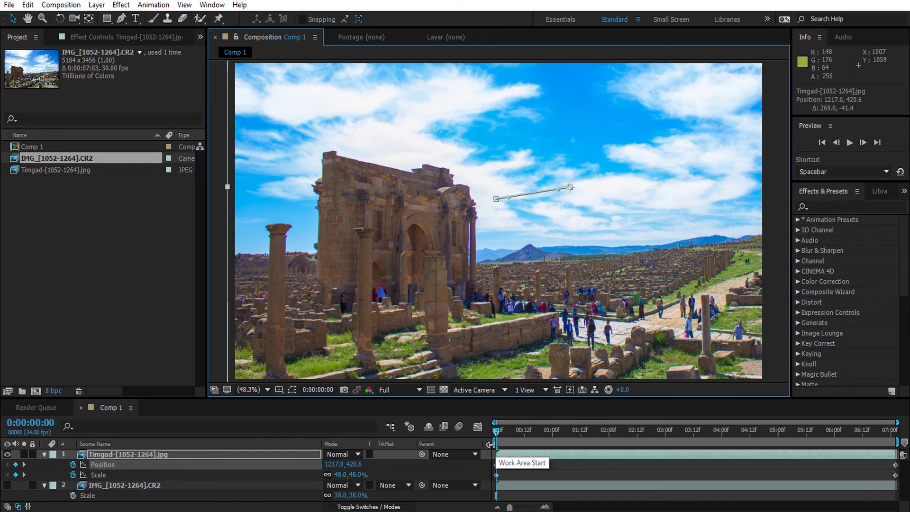
pyautogui.press('space')
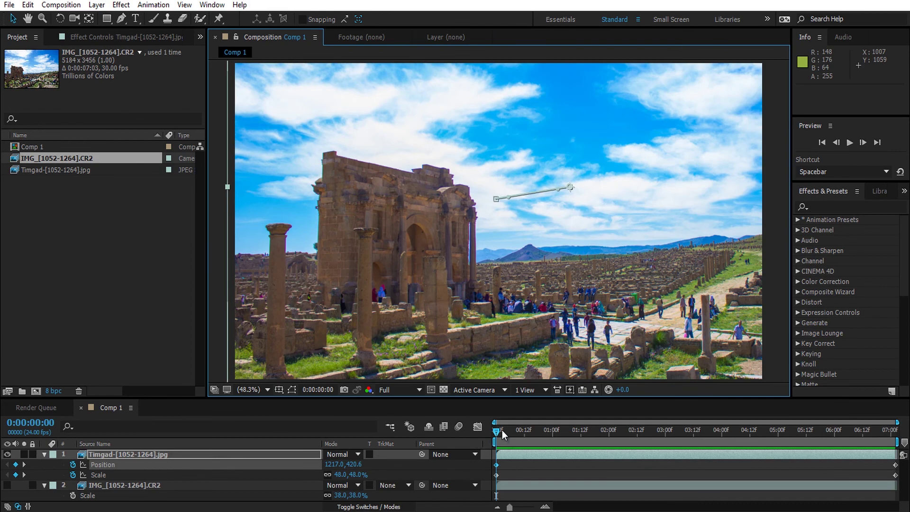
pyautogui.moveTo(502, 430); pyautogui.dragTo(535, 430)
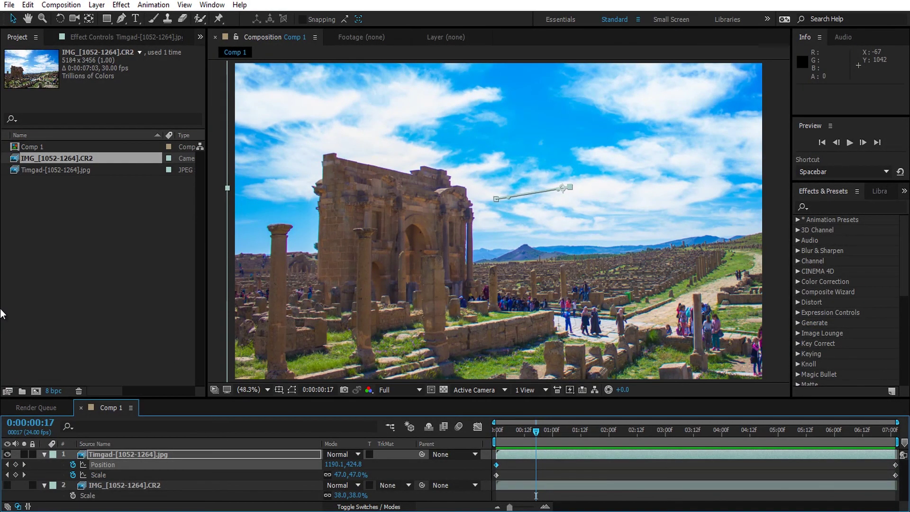